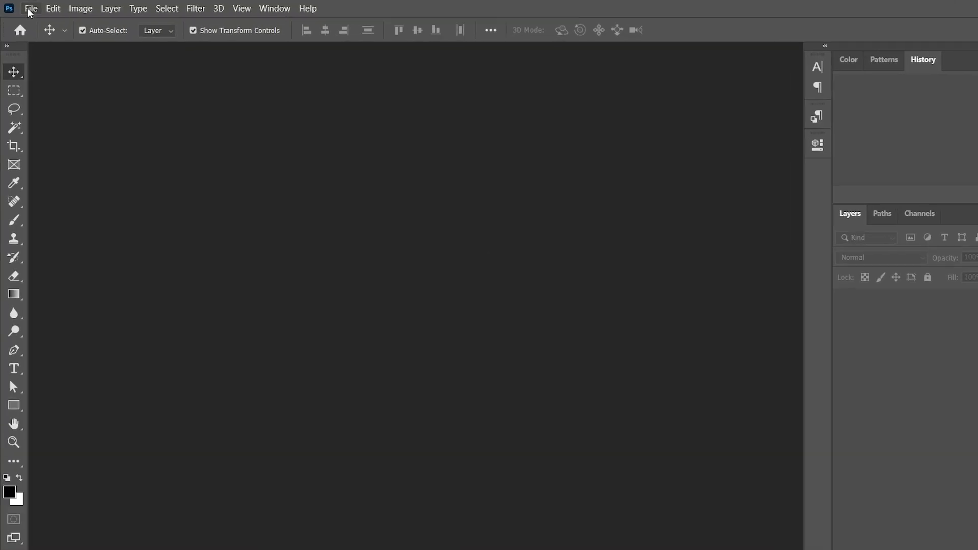
Step: Create a 1280 x 720 pixel document from the YouTube Thumbnail Template and name it Money Thumbnail
click(31, 9)
click(66, 27)
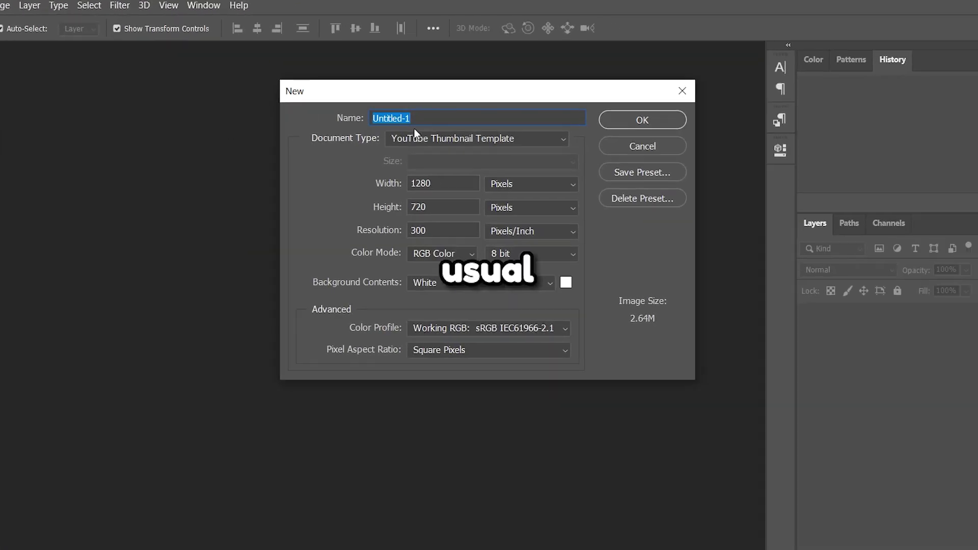
double_click(433, 184)
click(439, 139)
click(432, 122)
double_click(432, 122)
text(Money Thumbnail)
key(Return)
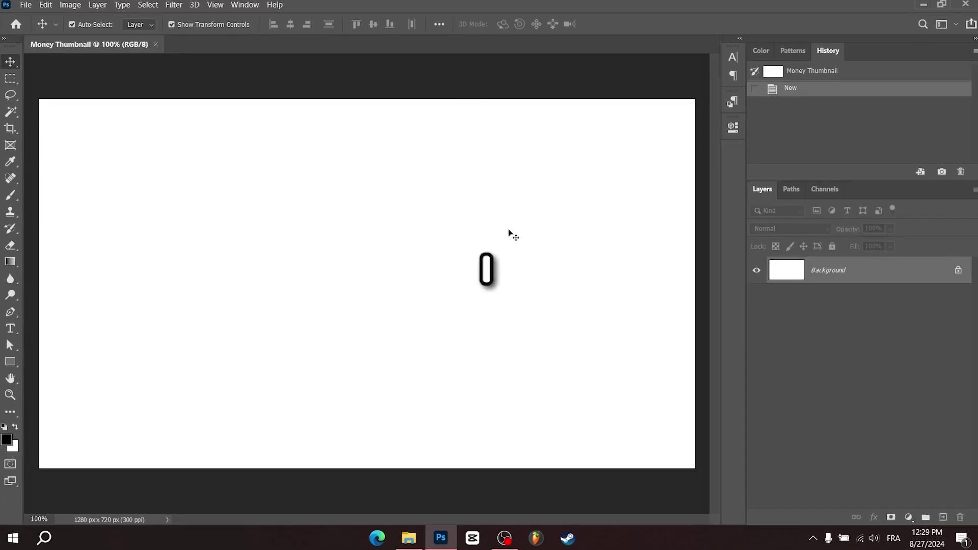
Step: Open the Ali Abdaal image, add it to the Money Thumbnail canvas and convert its layer to a smart object
key(ctrl+o)
click(145, 107)
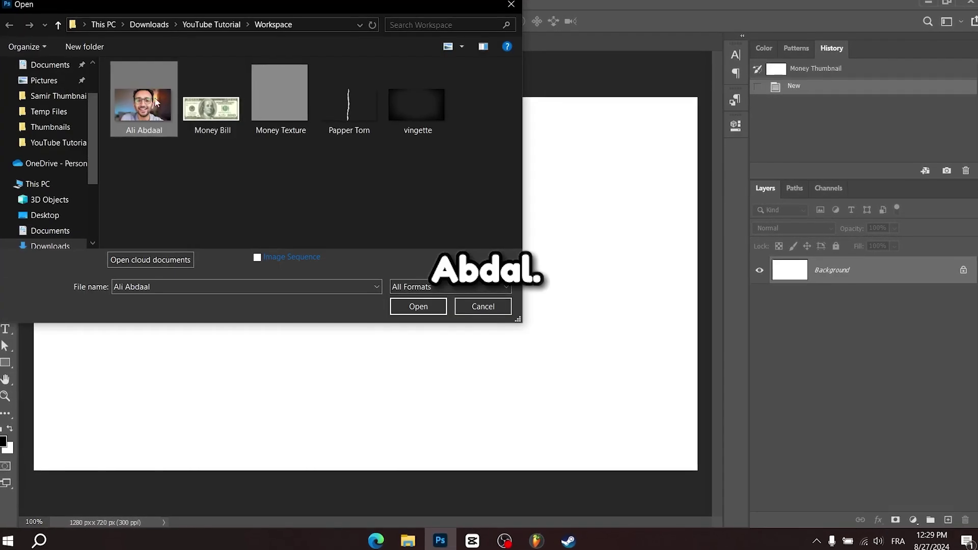
click(427, 310)
drag(297, 226, 345, 275)
drag(345, 275, 297, 230)
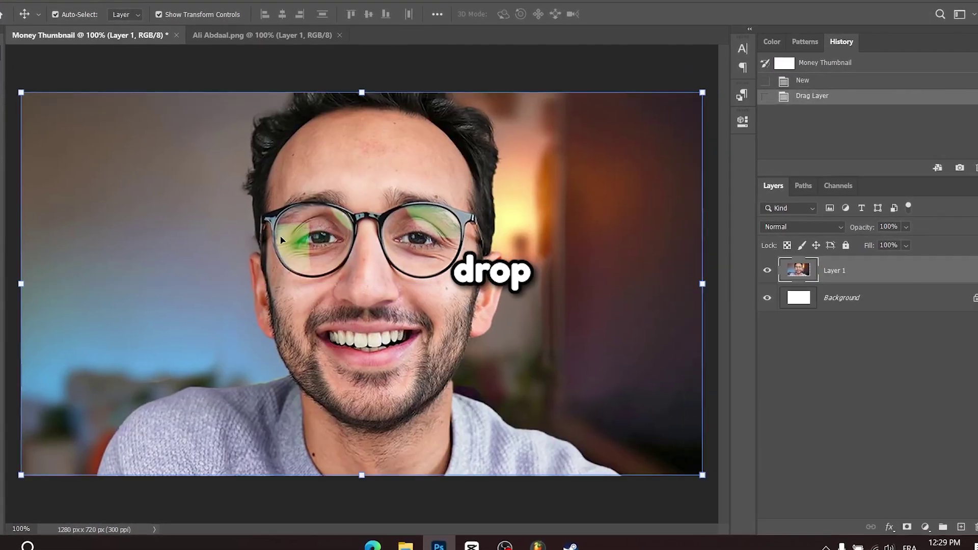
right_click(877, 278)
click(794, 158)
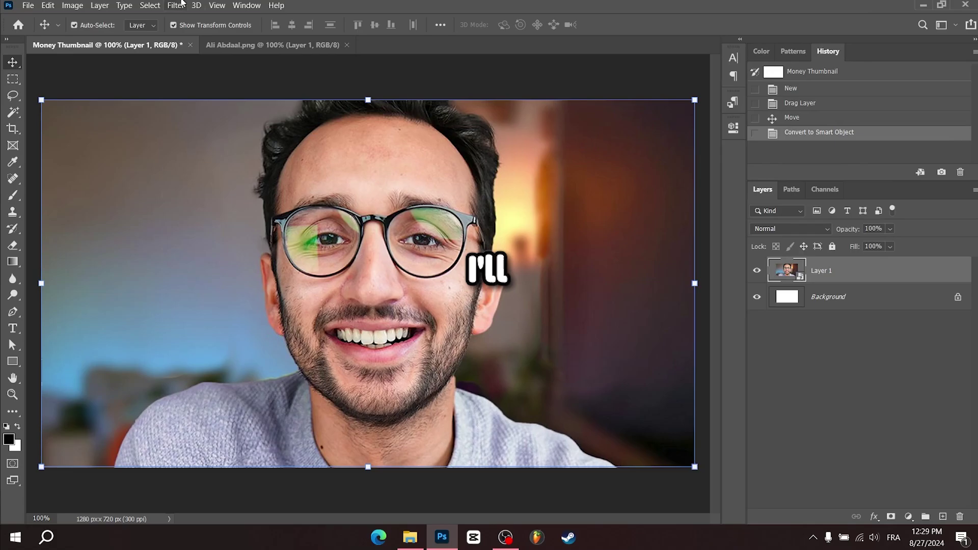
Step: Apply a Camera Raw filter with exposure +0.25, shadows +20, blacks +21, texture +56, slightly raised vibrance and noise reduction about 24
click(176, 5)
click(209, 75)
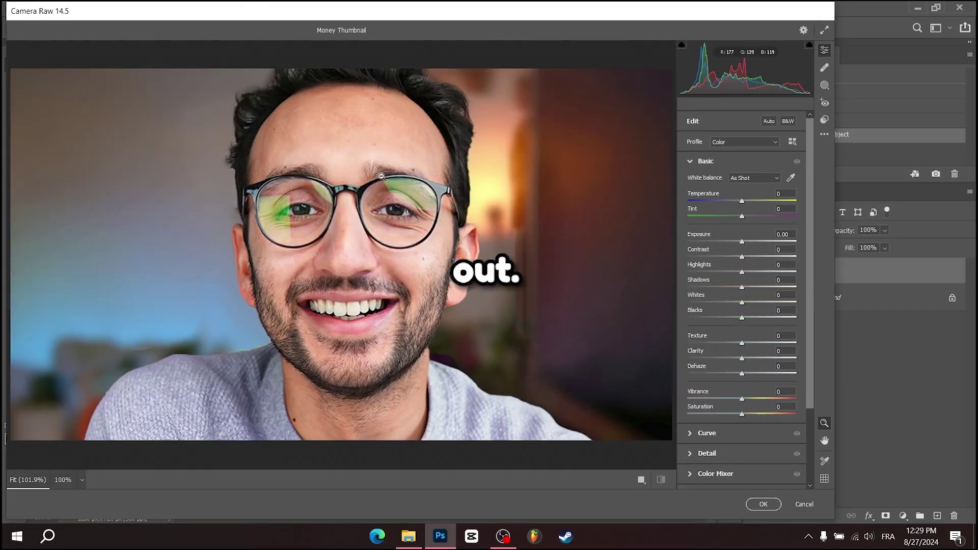
drag(743, 245, 745, 244)
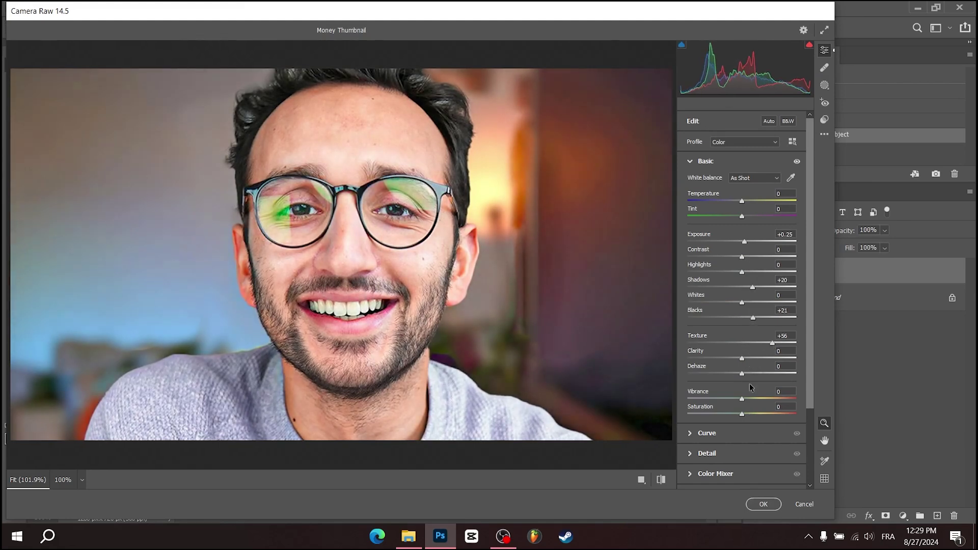
mouse_move(743, 400)
mouse_down()
mouse_move(759, 394)
mouse_move(747, 396)
mouse_up()
click(695, 455)
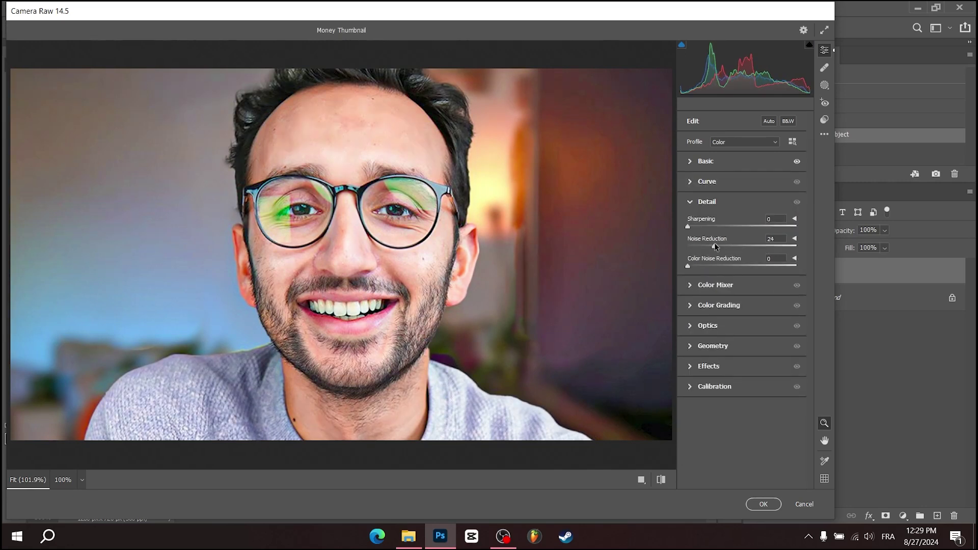
click(763, 504)
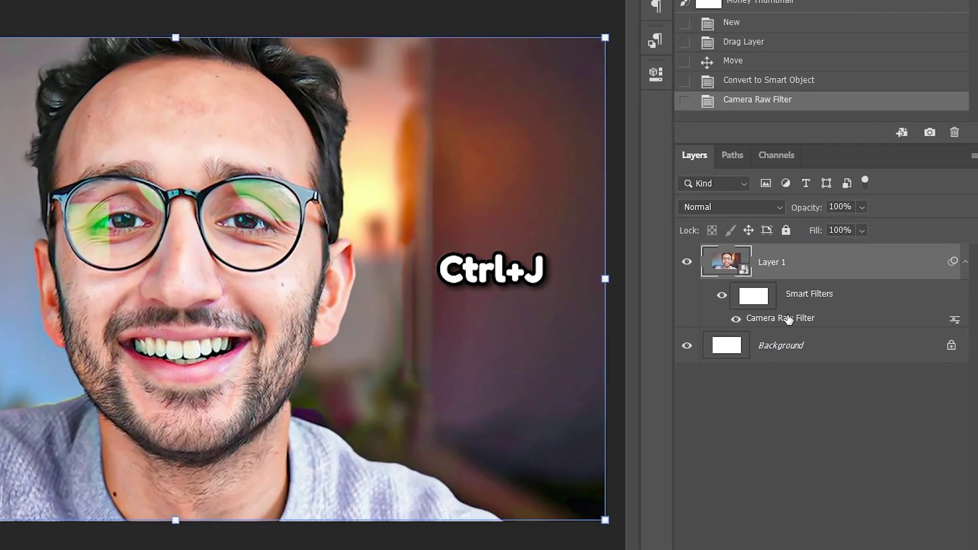
Step: Duplicate the filtered portrait layer and hide the original Layer 1
key(ctrl+j)
click(752, 291)
click(965, 346)
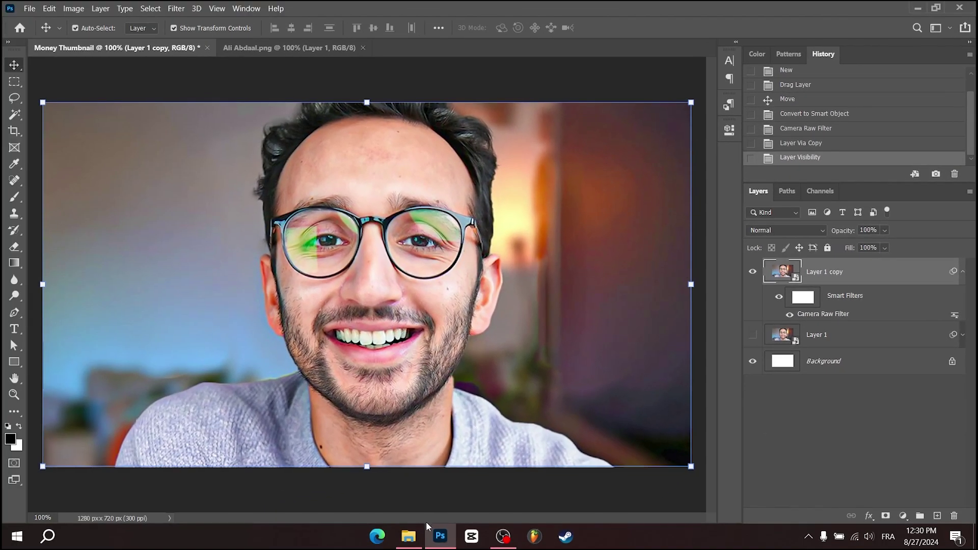
Step: Turn the duplicated portrait layer black and white with a Hue/Saturation adjustment
key(ctrl+u)
drag(454, 209, 323, 204)
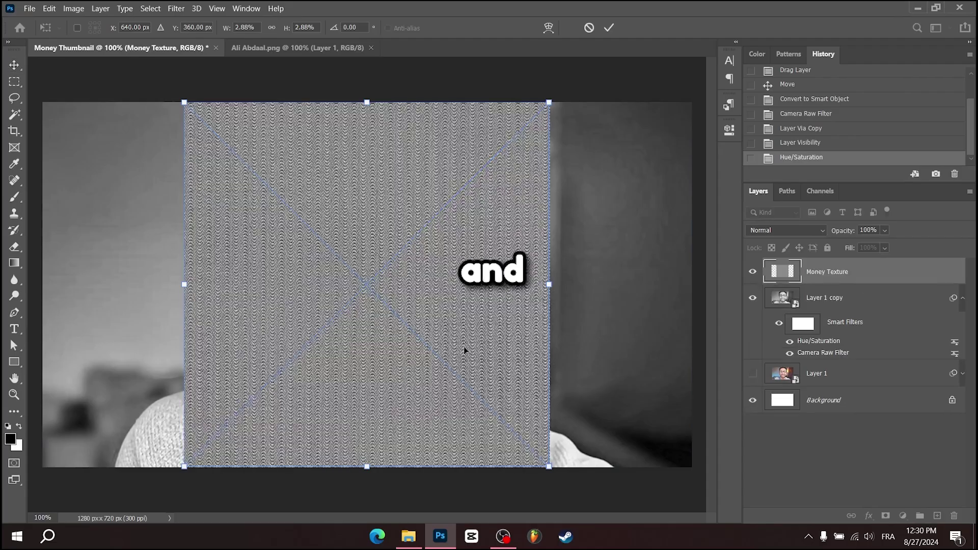
Step: Enlarge the placed Money Texture image so that it covers the whole canvas
key(ctrl+0)
drag(467, 407, 644, 318)
click(610, 28)
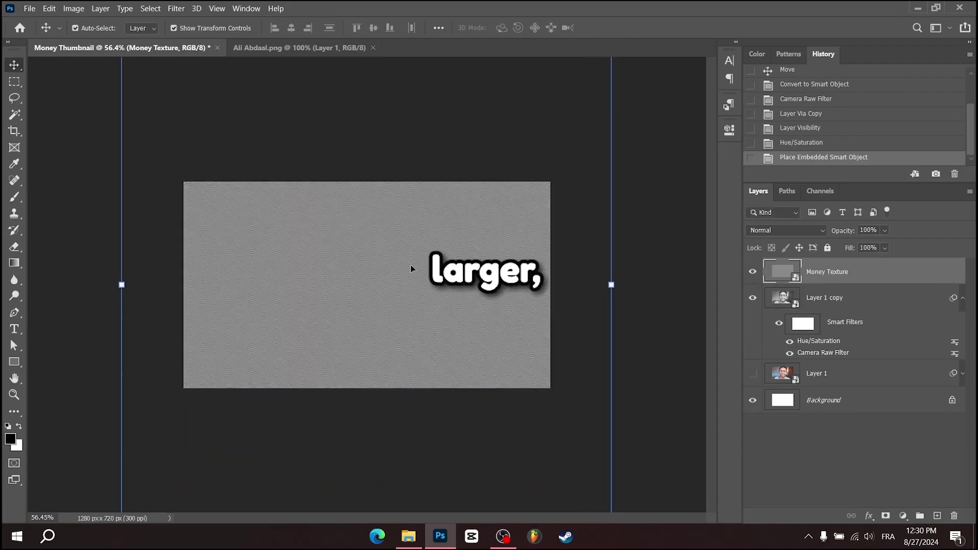
Step: Set the Money Texture layer's blend mode to Hard Mix
scroll(398, 308, up, 6)
scroll(397, 308, down, 4)
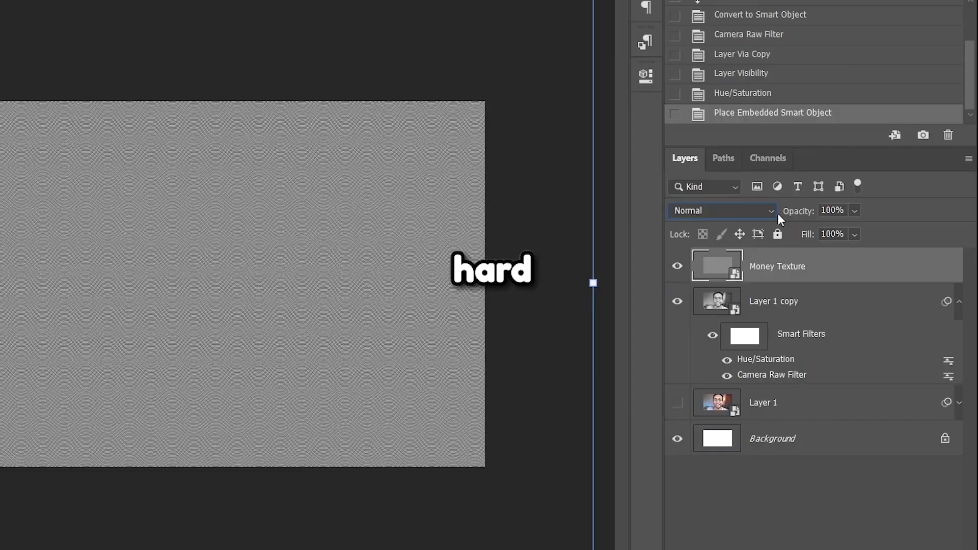
click(810, 230)
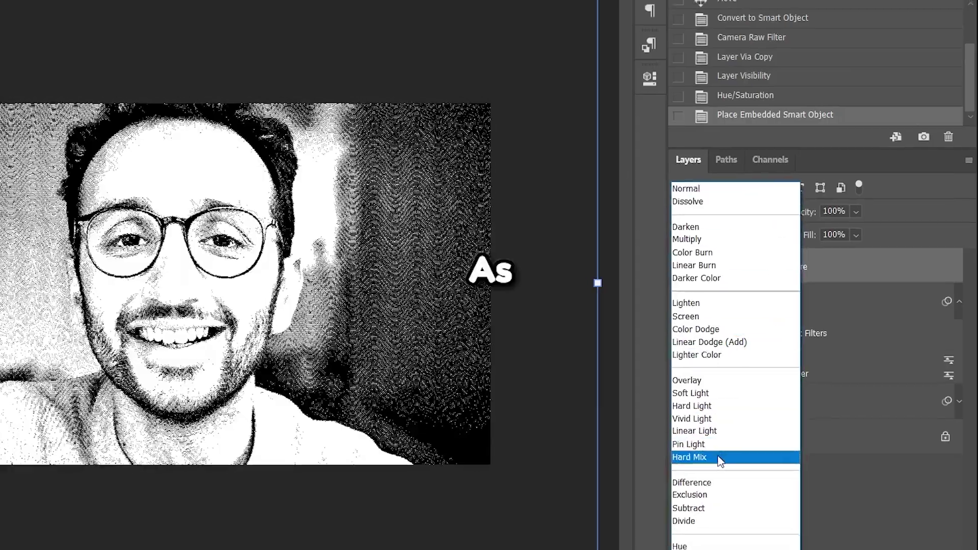
click(723, 459)
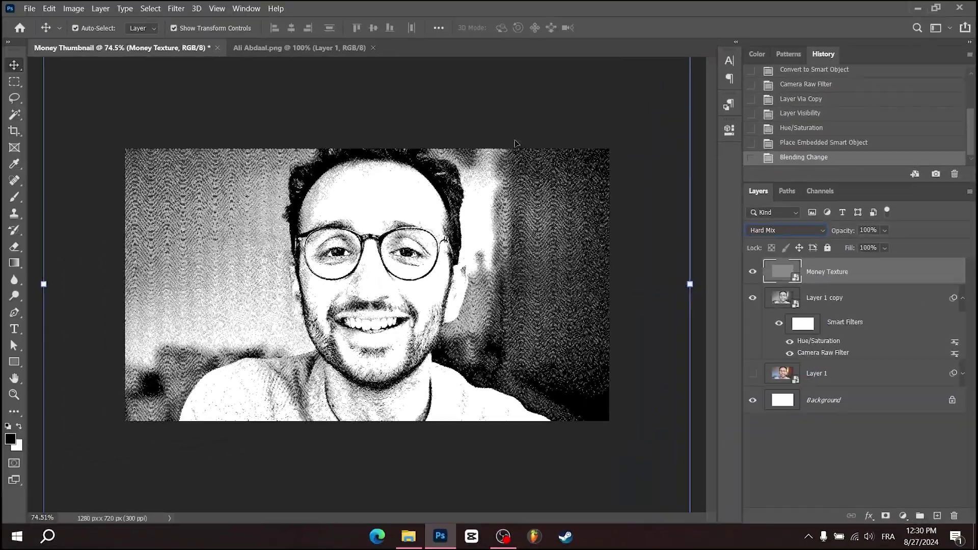
Step: Enlarge the Money Texture layer further with Free Transform to refine the engraved pattern over the portrait
click(433, 101)
scroll(382, 295, up, 6)
scroll(383, 295, down, 9)
click(524, 390)
drag(550, 468, 609, 511)
click(614, 29)
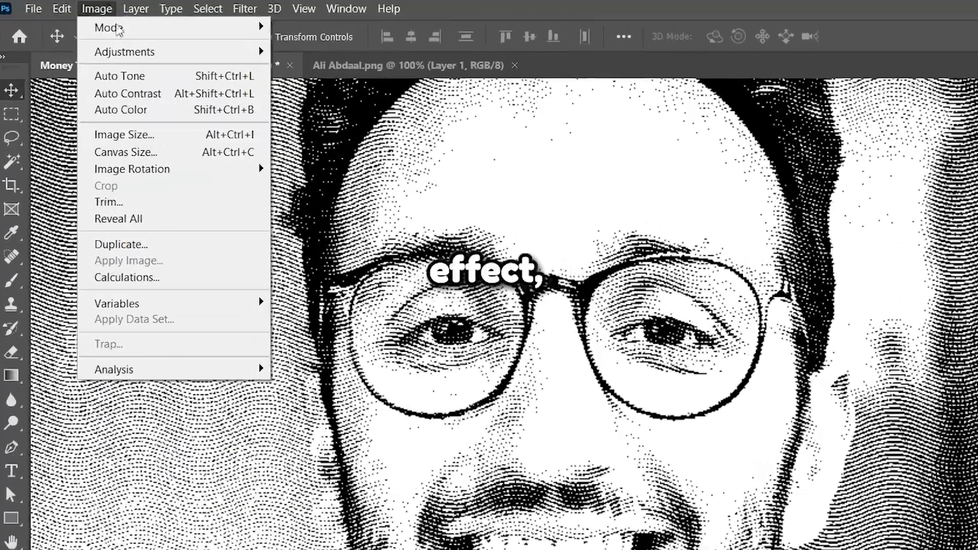
Step: Apply Brightness/Contrast to Layer 1 copy, slightly lowering the brightness and raising the contrast to balance the engraved effect
mouse_move(128, 50)
click(357, 49)
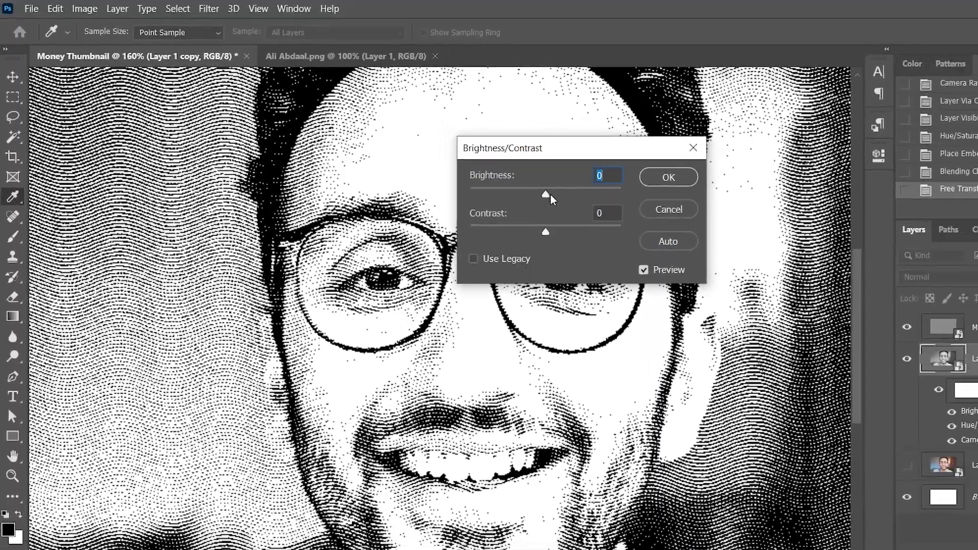
drag(592, 210, 584, 214)
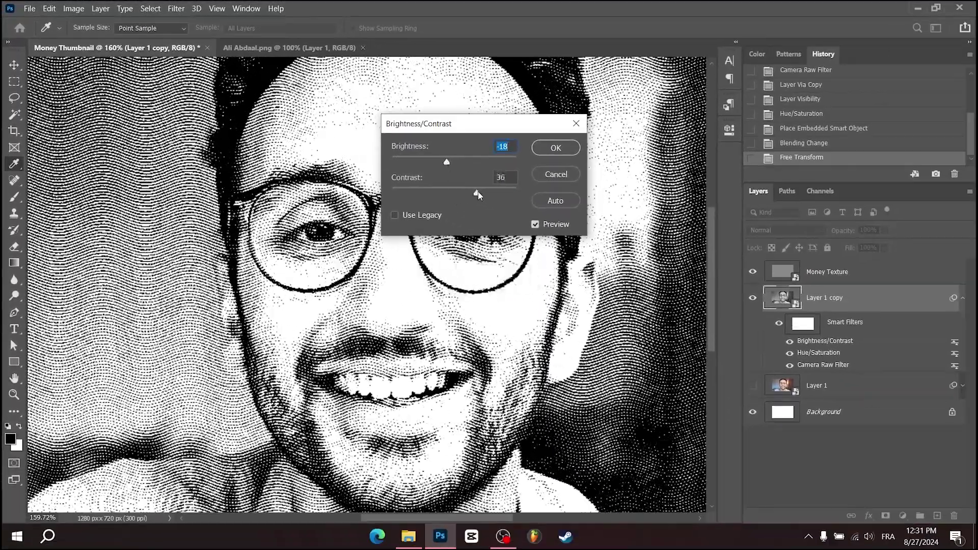
drag(479, 193, 482, 192)
drag(489, 124, 664, 121)
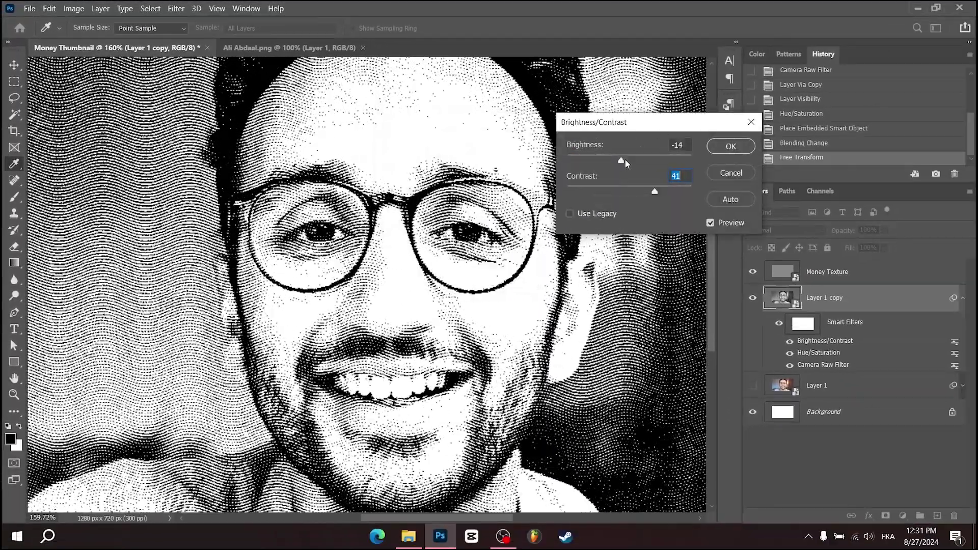
drag(624, 160, 622, 162)
drag(646, 193, 643, 193)
click(749, 152)
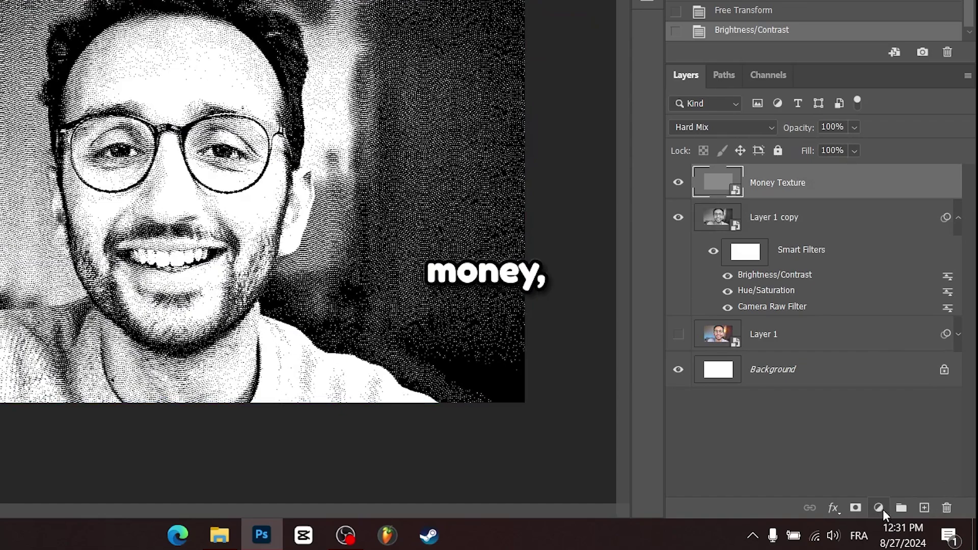
Step: Add a Gradient Map adjustment layer above Money Texture using the green-to-cream gradient preset
click(878, 508)
click(878, 486)
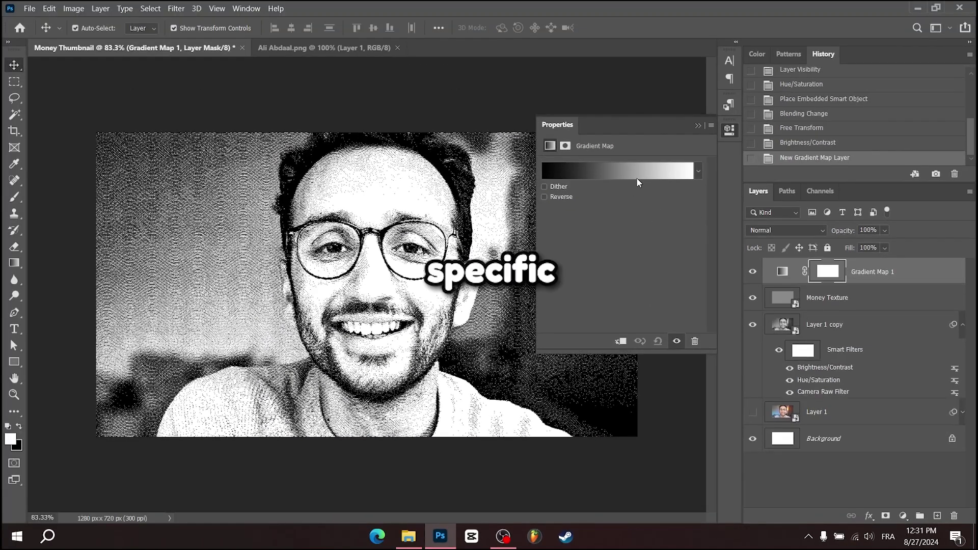
click(637, 174)
scroll(660, 136, down, 5)
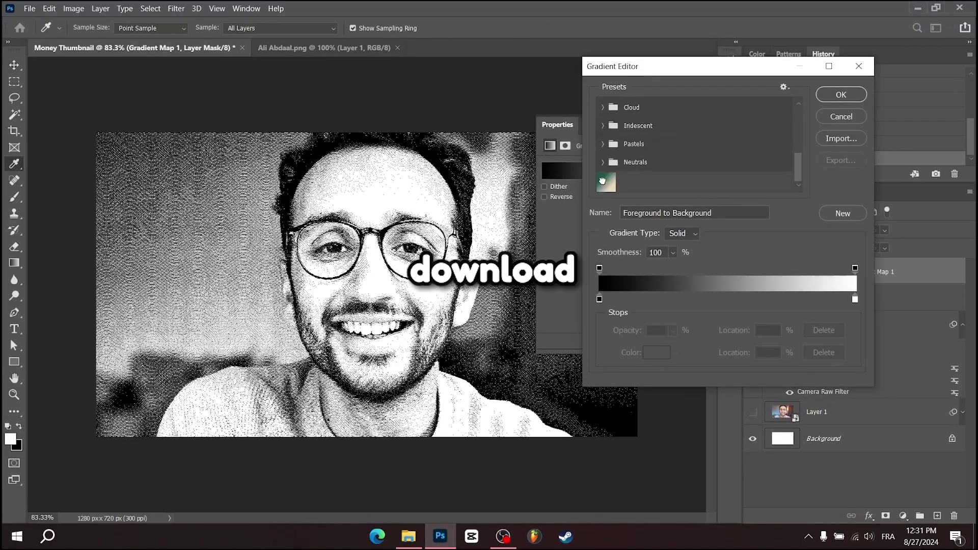
click(606, 181)
click(841, 95)
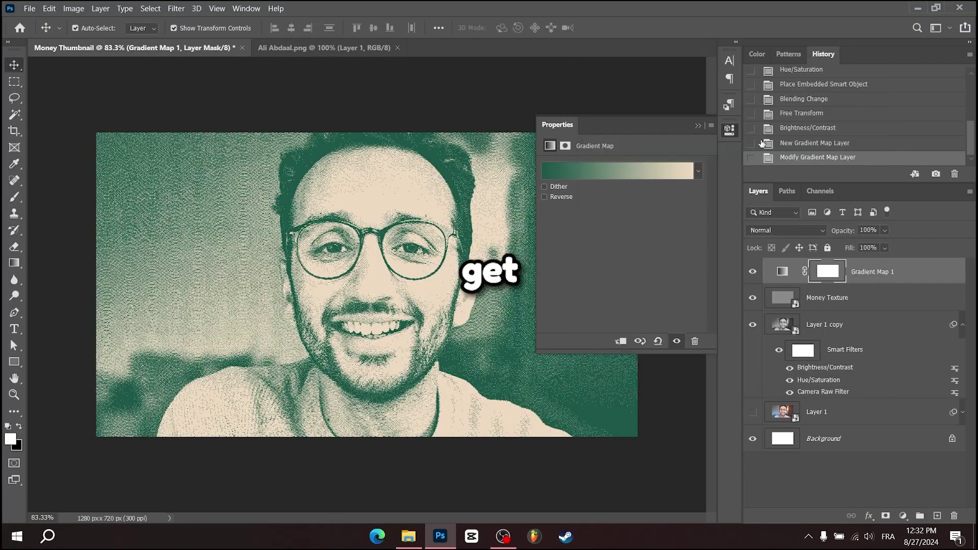
click(704, 126)
Step: Merge the Gradient Map 1, Money Texture and Layer 1 copy layers into a single layer
shift+click(841, 325)
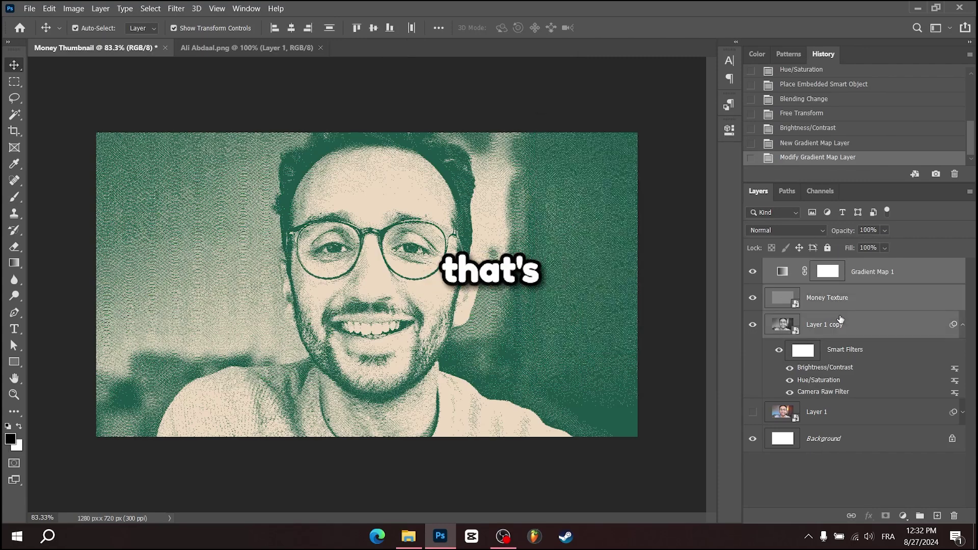
key(ctrl+e)
key(ctrl+0)
Step: Make the colour portrait in Layer 1 visible again beneath the merged green layer
click(816, 301)
click(752, 272)
click(752, 297)
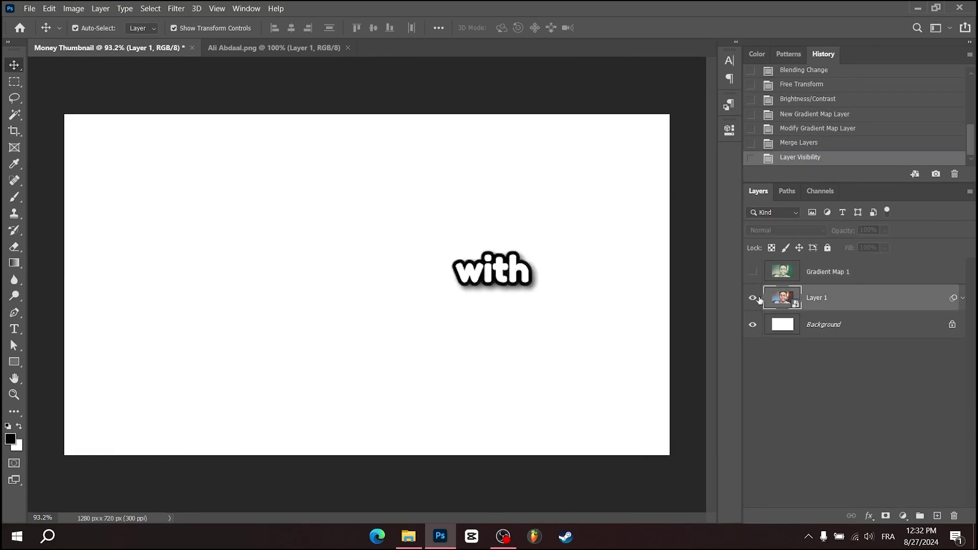
click(754, 273)
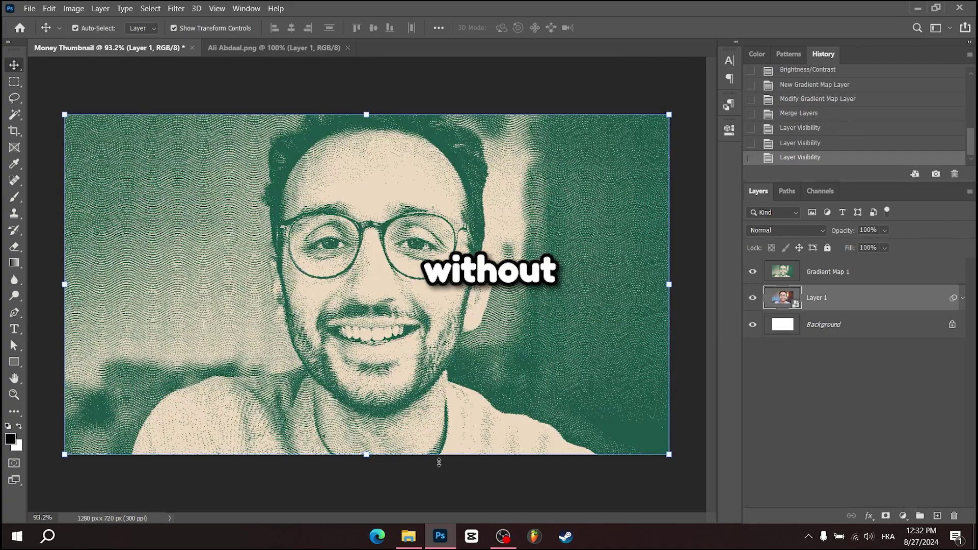
Step: Place the Money Bill image on top of all layers and enlarge it until it covers the canvas
click(408, 536)
drag(220, 106, 386, 334)
scroll(526, 350, down, 5)
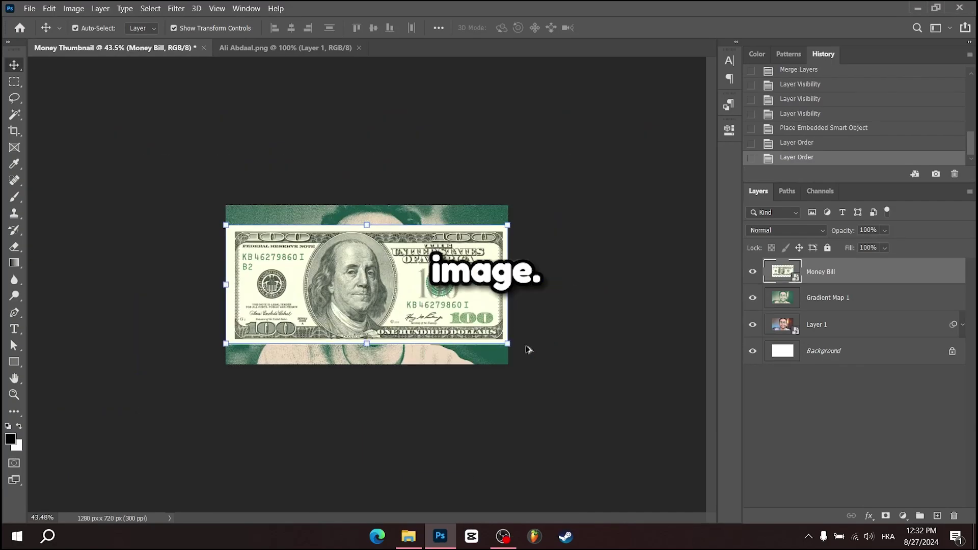
drag(508, 343, 568, 369)
drag(408, 320, 423, 323)
click(608, 27)
scroll(517, 304, up, 7)
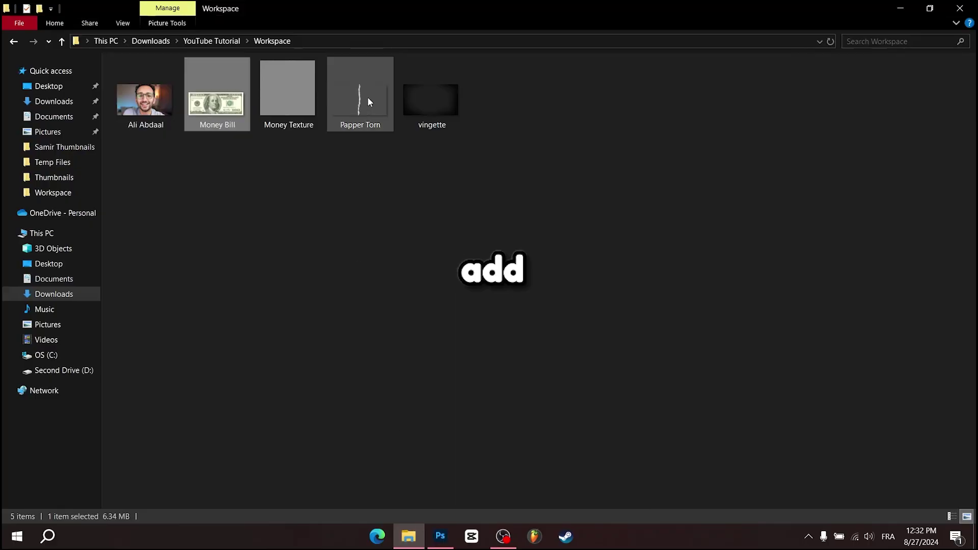
Step: Place the Papper Torn image down the centre and erase the part of the Money Bill to the right of the tear
drag(367, 101, 434, 418)
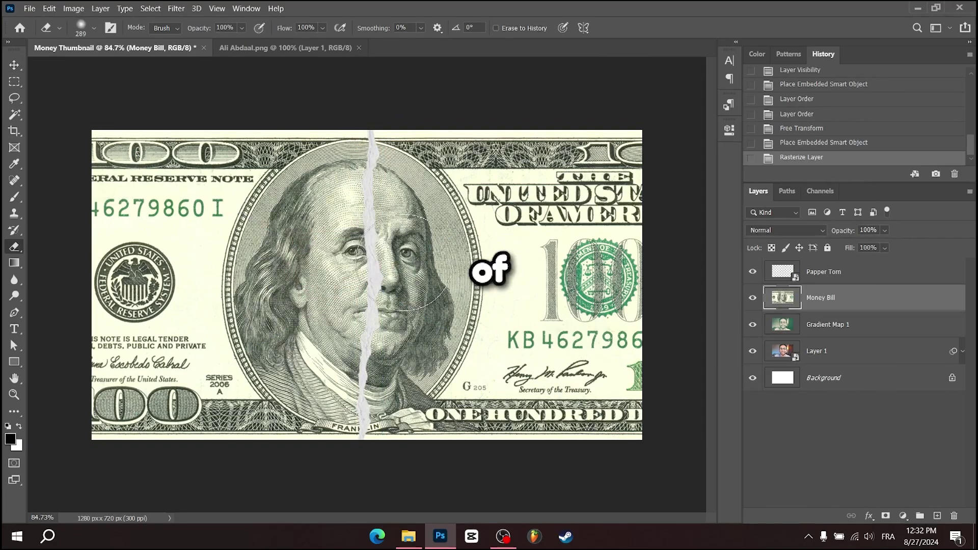
right_click(472, 252)
key(Escape)
mouse_move(625, 173)
mouse_down()
mouse_move(513, 502)
mouse_move(452, 440)
mouse_up()
click(440, 397)
click(440, 346)
click(443, 291)
click(443, 234)
click(444, 199)
click(451, 165)
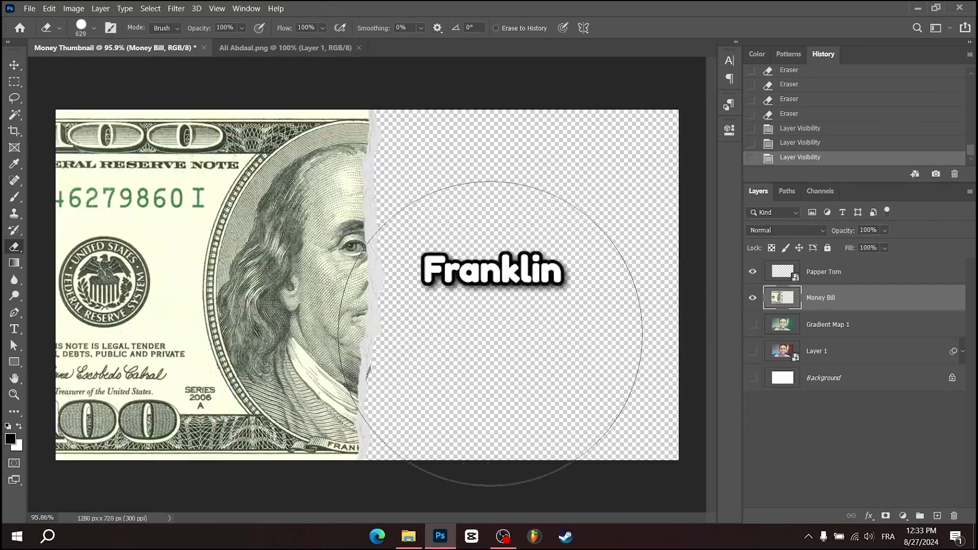
Step: Erase the Franklin portrait from the bill's oval and show the merged green portrait layer beneath it
alt+right_click(371, 273)
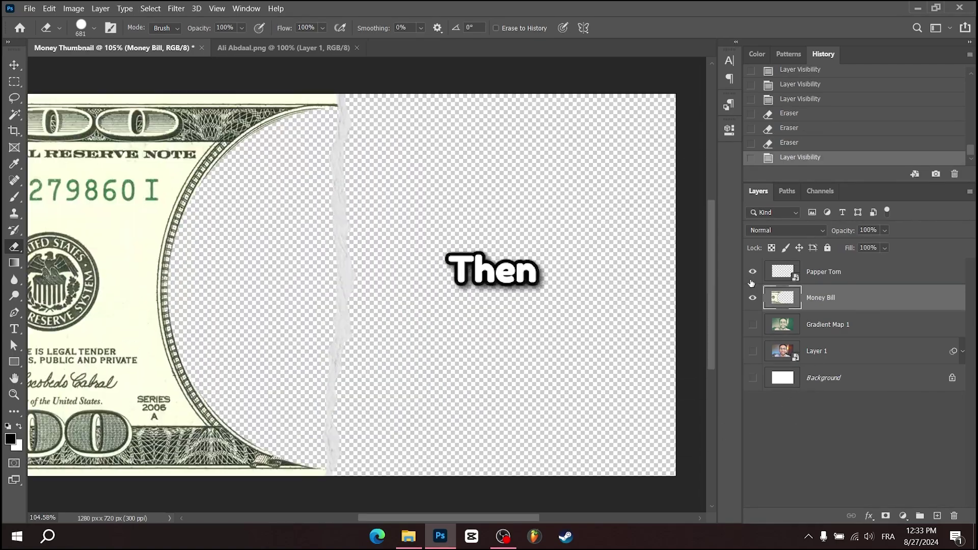
click(754, 325)
scroll(341, 205, down, 4)
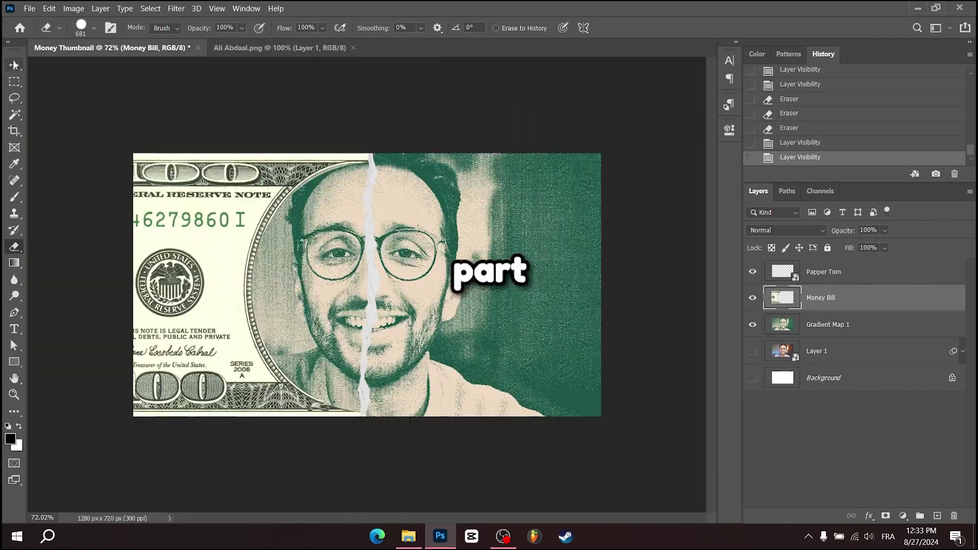
Step: Show Layer 1 and erase the green portrait to the right of the tear to reveal the colour photo
key(v)
click(341, 207)
scroll(306, 229, up, 4)
scroll(276, 251, down, 2)
click(13, 247)
alt+right_click(595, 191)
click(436, 156)
click(753, 352)
drag(530, 153, 622, 408)
alt+right_click(432, 185)
mouse_move(432, 184)
mouse_down()
mouse_move(413, 244)
mouse_move(406, 452)
mouse_move(442, 257)
mouse_up()
scroll(448, 275, down, 5)
scroll(489, 306, up, 5)
Step: Scale up the four layers from Papper Torn down to Layer 1 together slightly with Free Transform
click(18, 65)
click(836, 272)
shift+click(836, 351)
scroll(518, 367, down, 5)
drag(526, 443, 543, 458)
click(631, 28)
scroll(428, 311, up, 3)
scroll(428, 311, up, 5)
scroll(387, 291, down, 5)
Step: Add a black Drop Shadow to the Papper Torn layer with angle -180°, distance 15 px and size 24 px, and adjust its opacity
click(374, 286)
scroll(479, 374, up, 4)
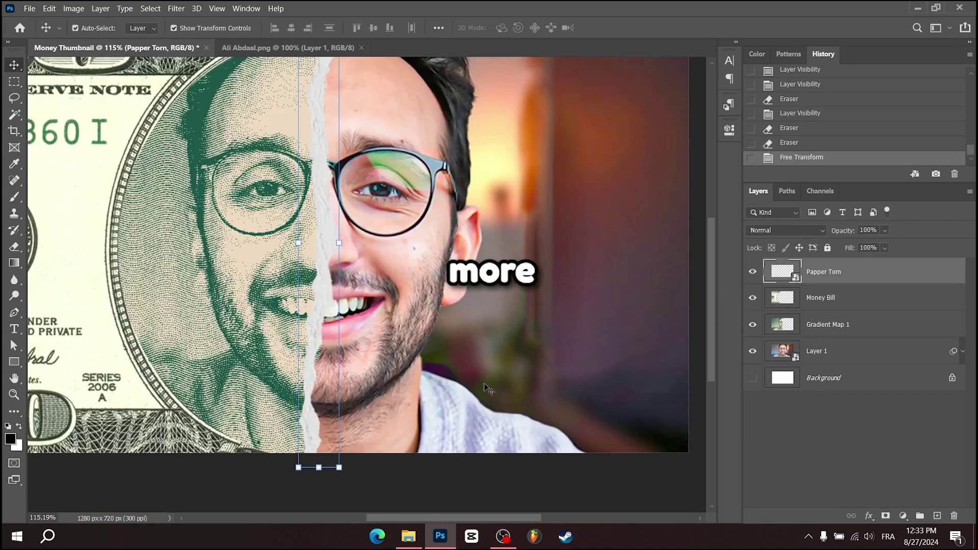
scroll(387, 311, down, 3)
double_click(937, 280)
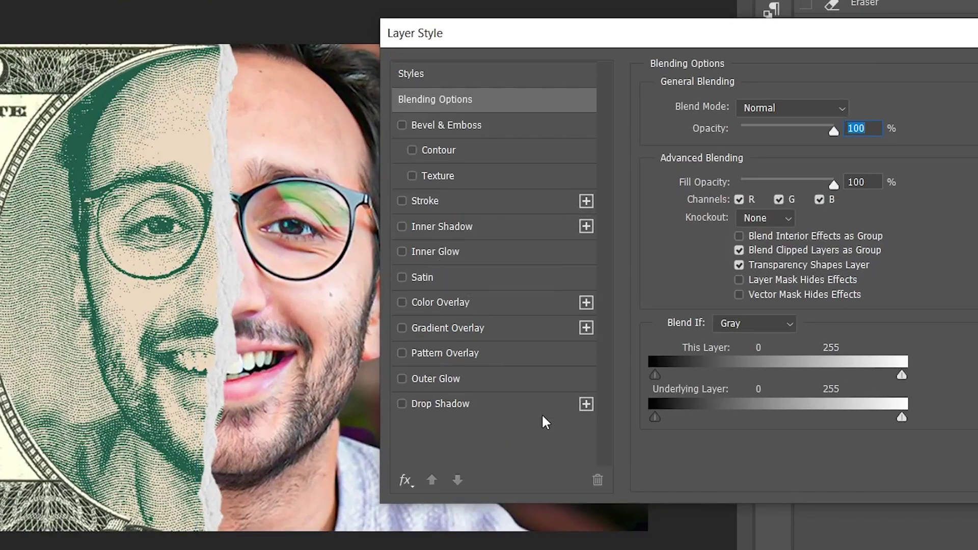
click(573, 359)
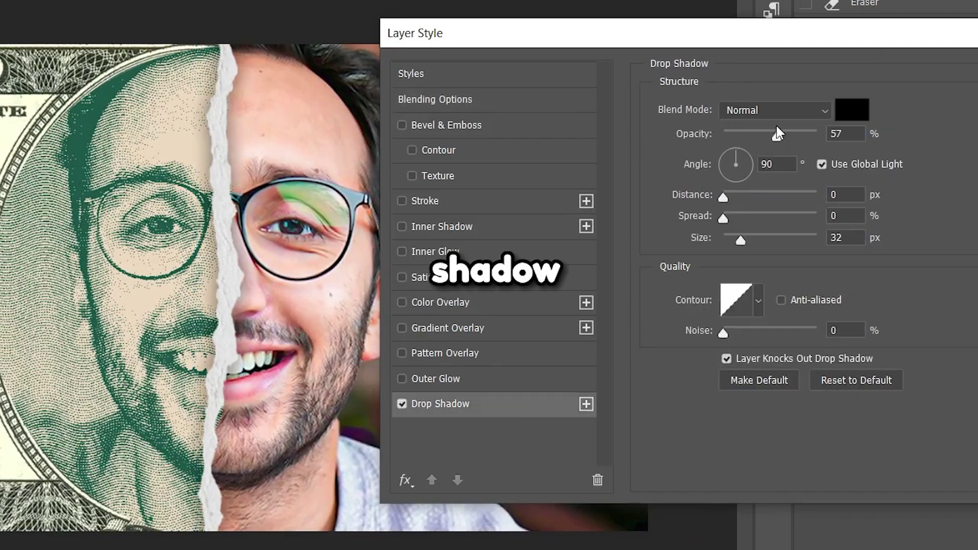
drag(776, 128, 955, 135)
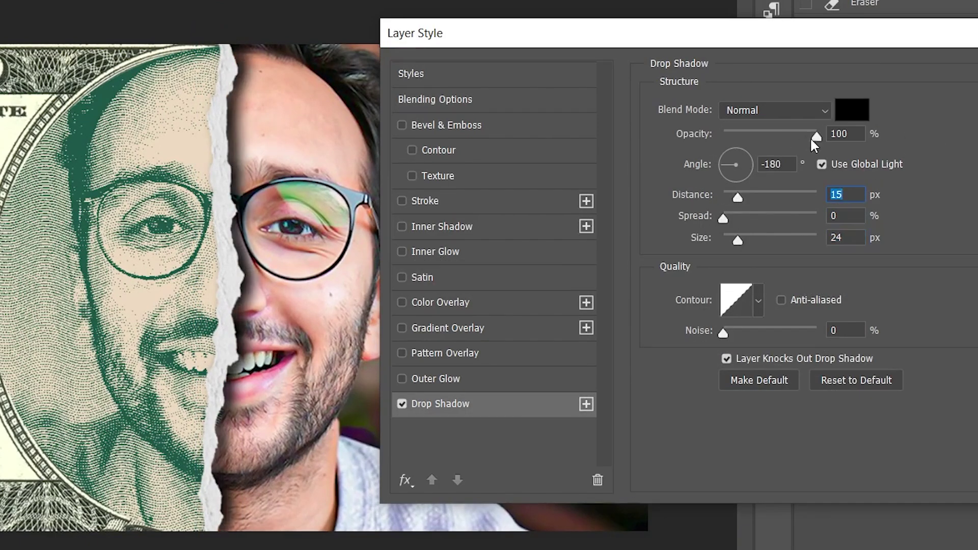
drag(811, 137, 770, 138)
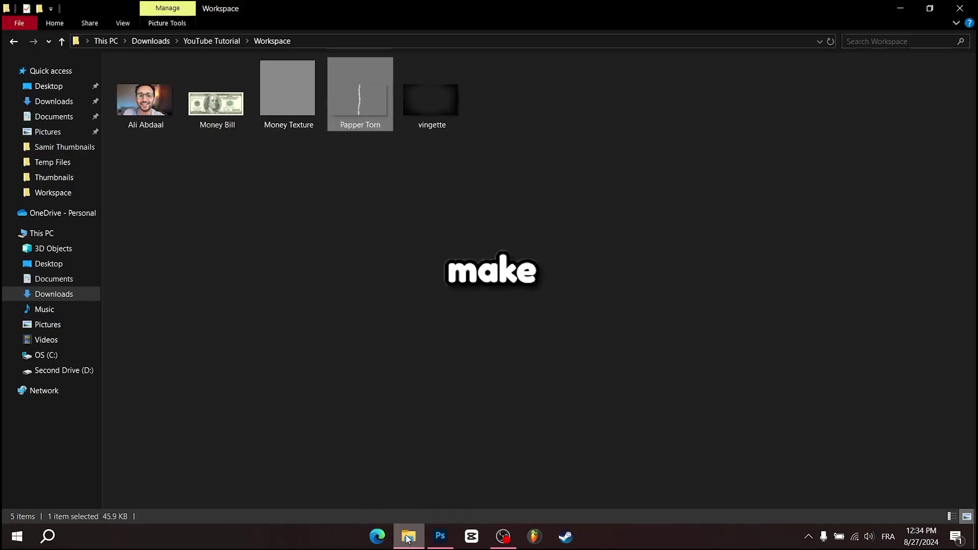
Step: Place the vingette image from the Workspace folder over the whole canvas as the uppermost layer
drag(428, 97, 484, 240)
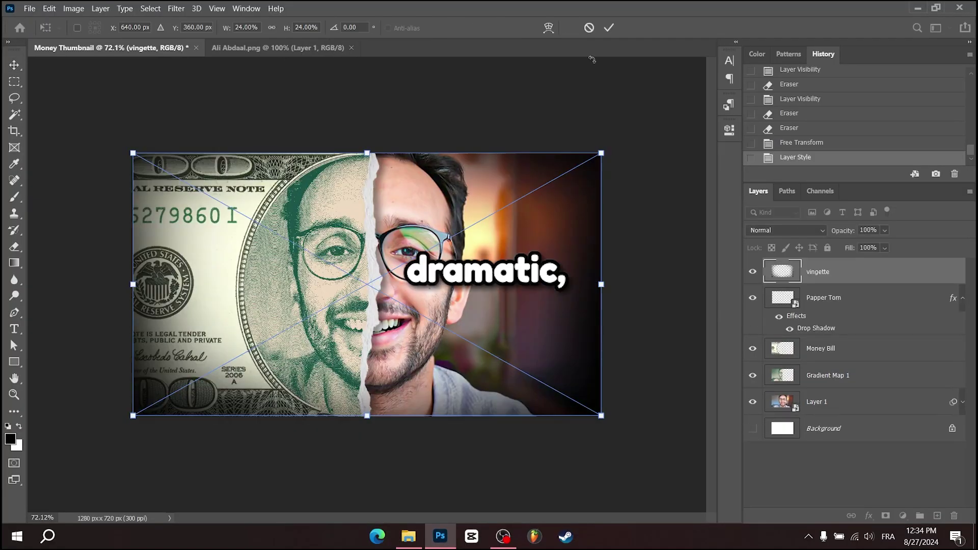
key(Return)
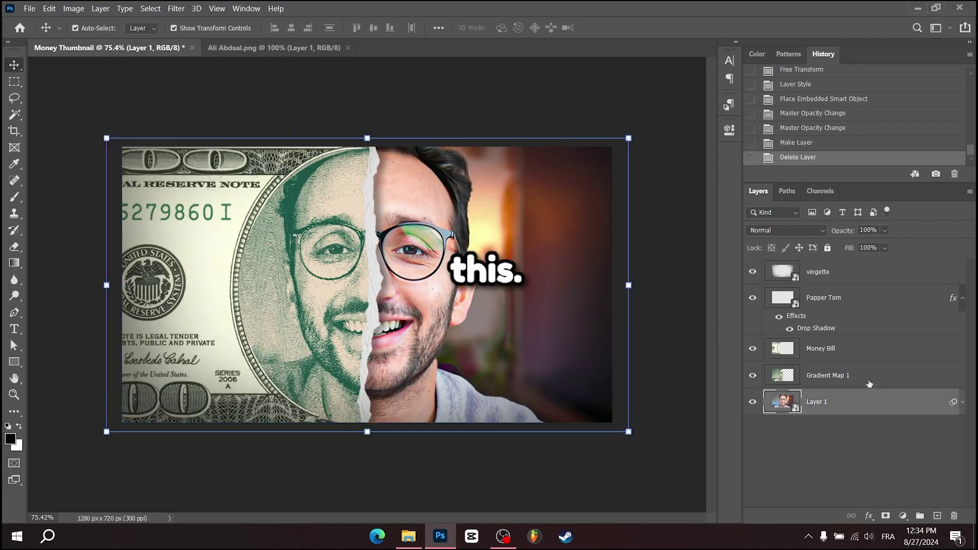
Step: Start a Camera Raw Filter on Layer 2 and set Temperature to +4, Clarity to +27 and Vibrance to +18
click(188, 8)
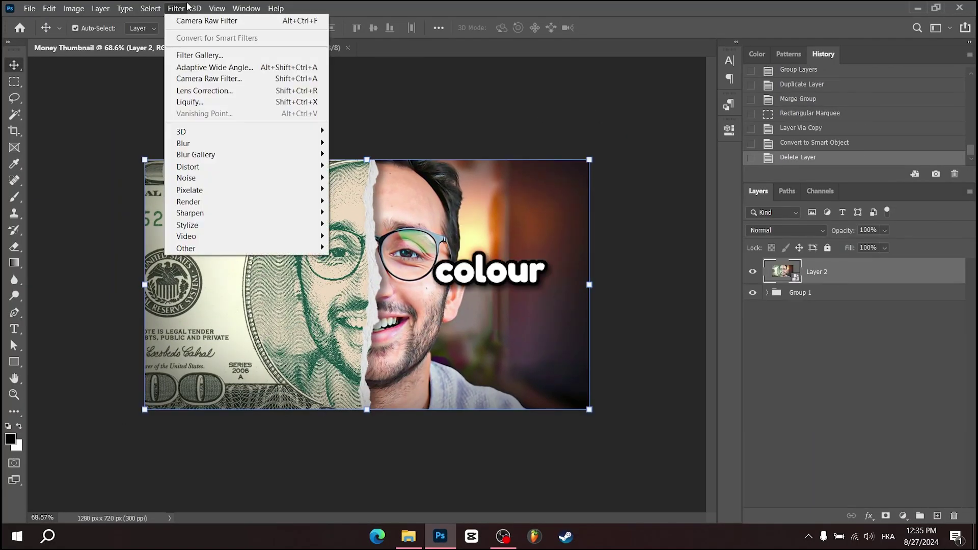
click(209, 78)
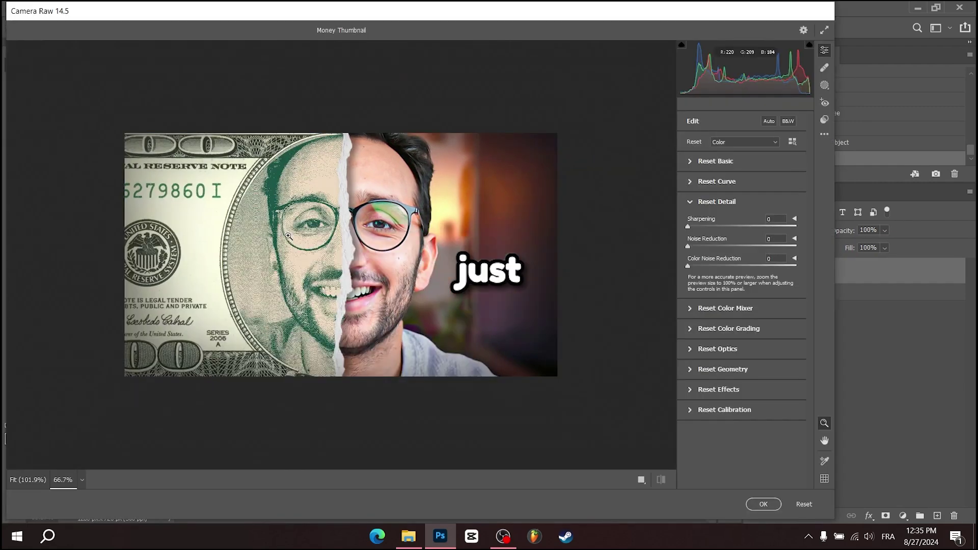
scroll(289, 236, up, 1)
click(690, 163)
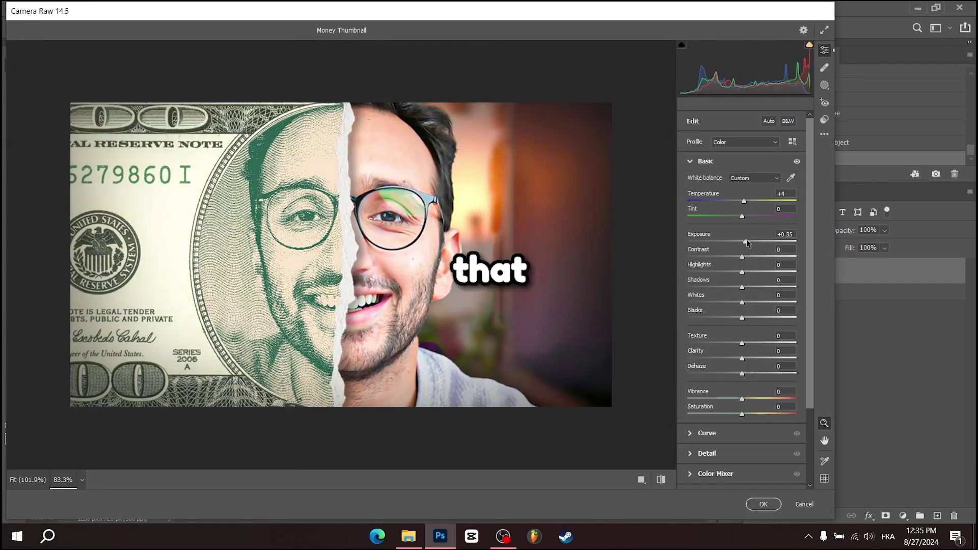
drag(742, 358, 756, 358)
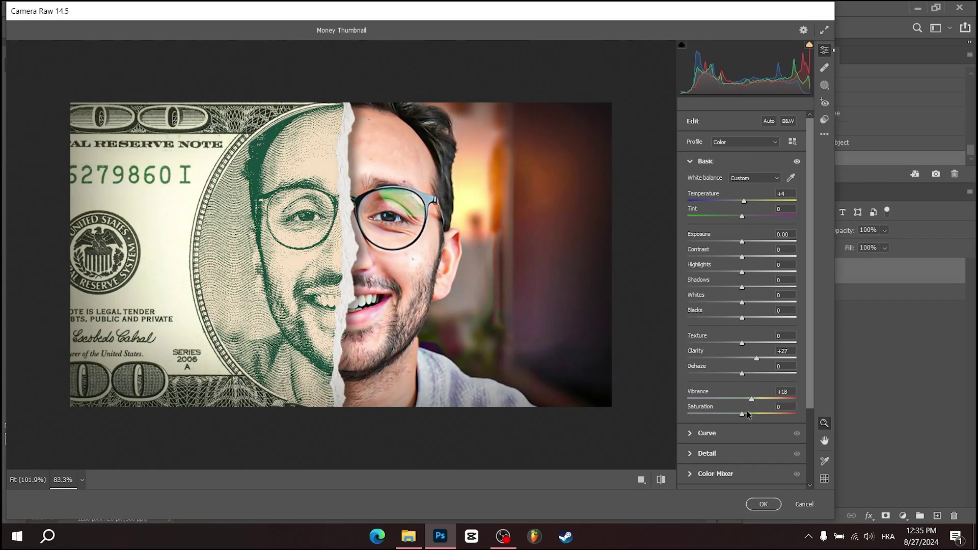
Step: Set the filter's Sharpening to 36 and its effects to Grain 29 and Vignetting -7
scroll(746, 414, down, 3)
click(694, 357)
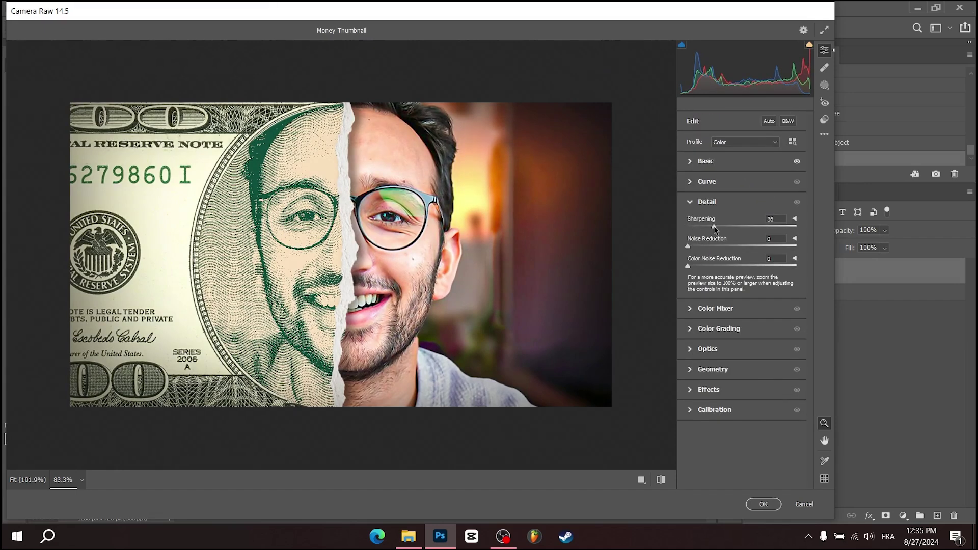
click(686, 391)
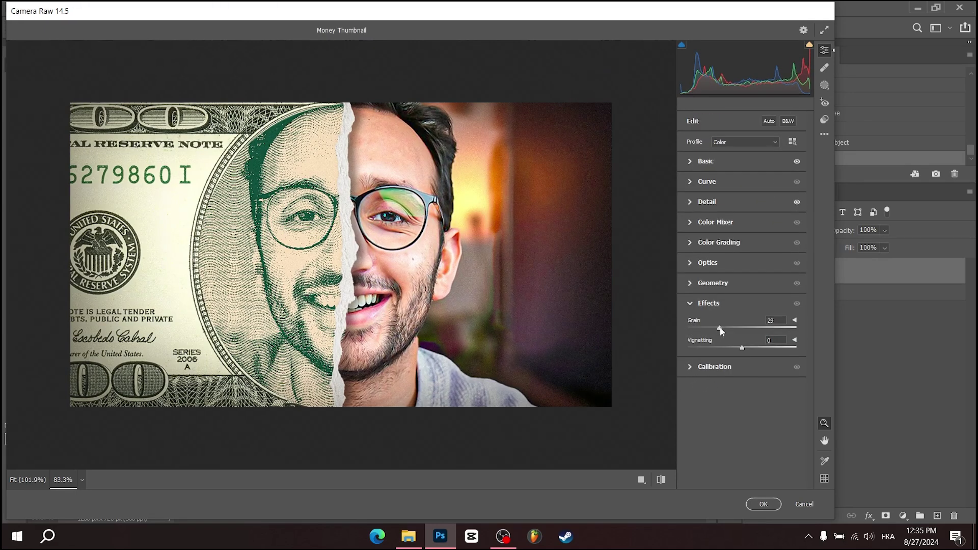
drag(742, 347, 738, 347)
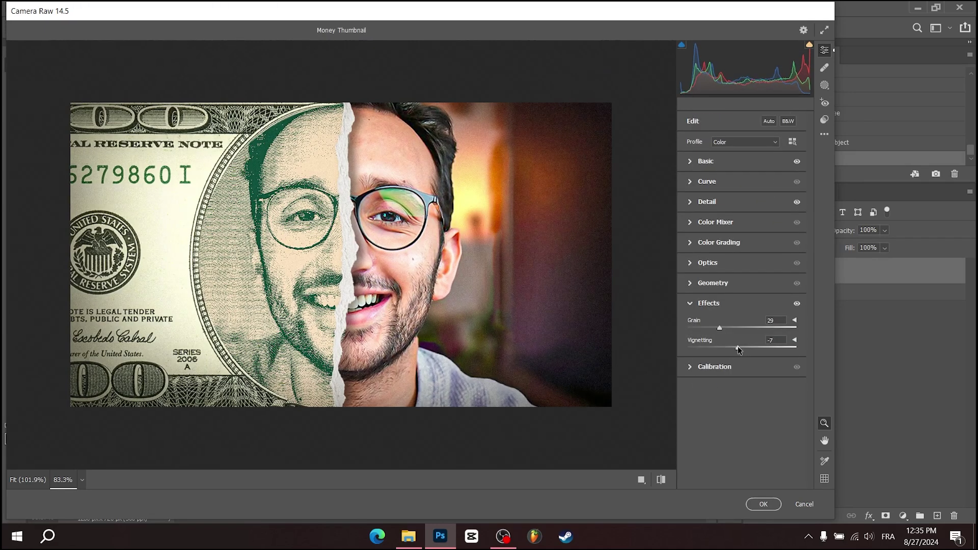
Step: Set the Optics Distortion to -7, lower the Optics Vignette, and apply the Camera Raw Filter
click(700, 263)
drag(741, 289, 739, 285)
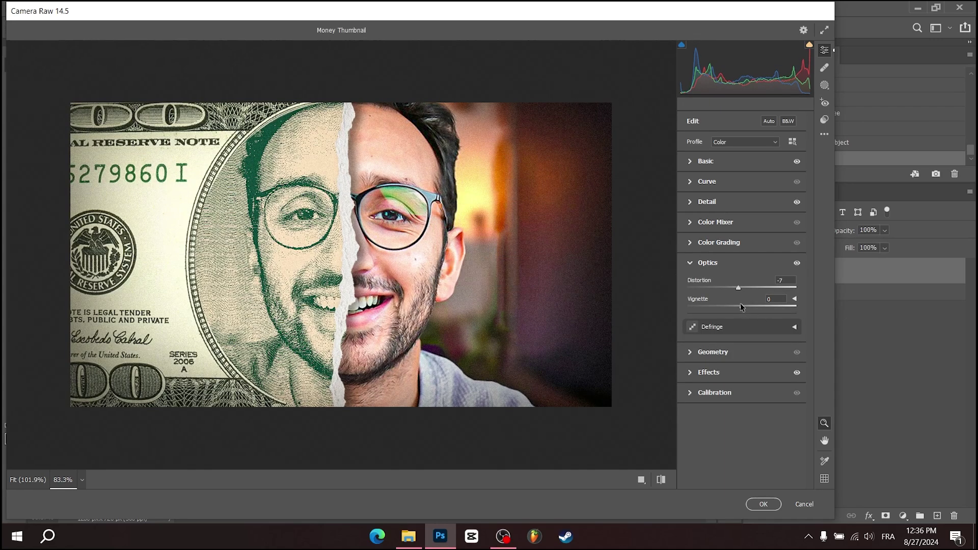
drag(744, 307, 717, 304)
click(768, 504)
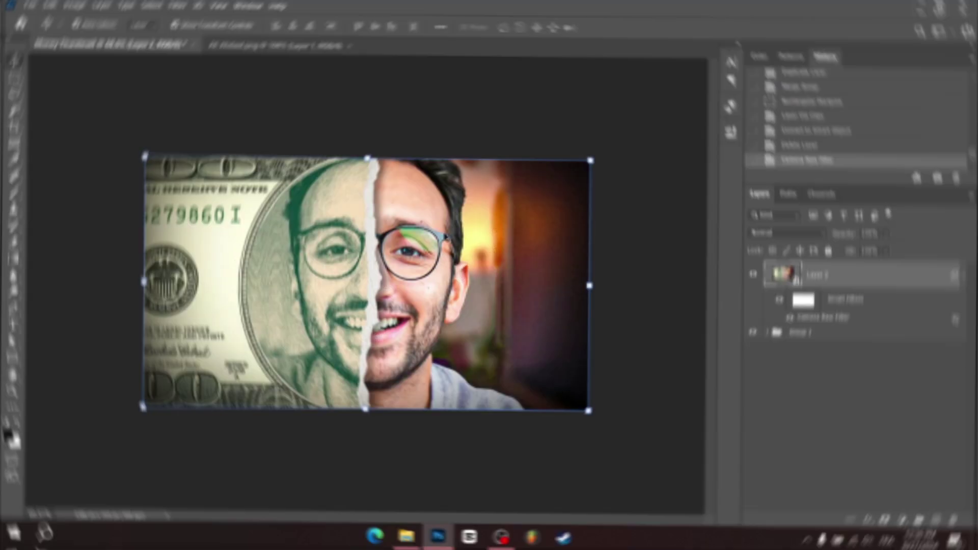